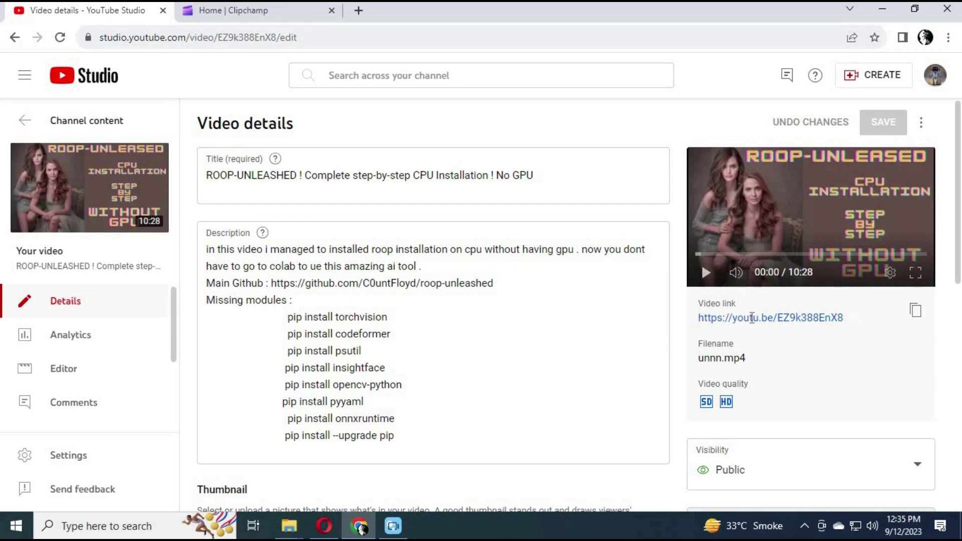
# - Skim the ROOP-UNLEASHED tutorial preview by seeking ahead, then minimize ManyCam to clear the desktop
pyautogui.moveTo(843, 317); pyautogui.dragTo(681, 303)
pyautogui.click(705, 272)
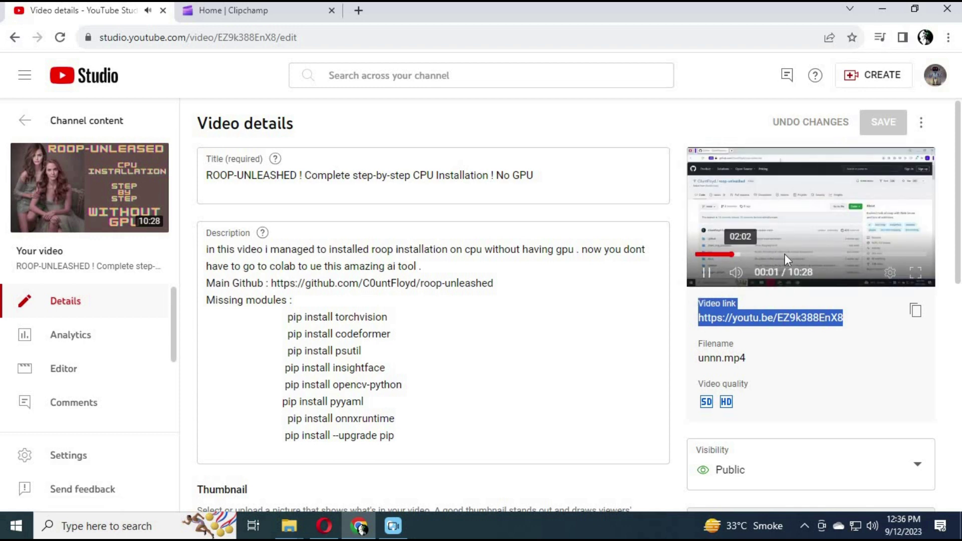
pyautogui.click(731, 255)
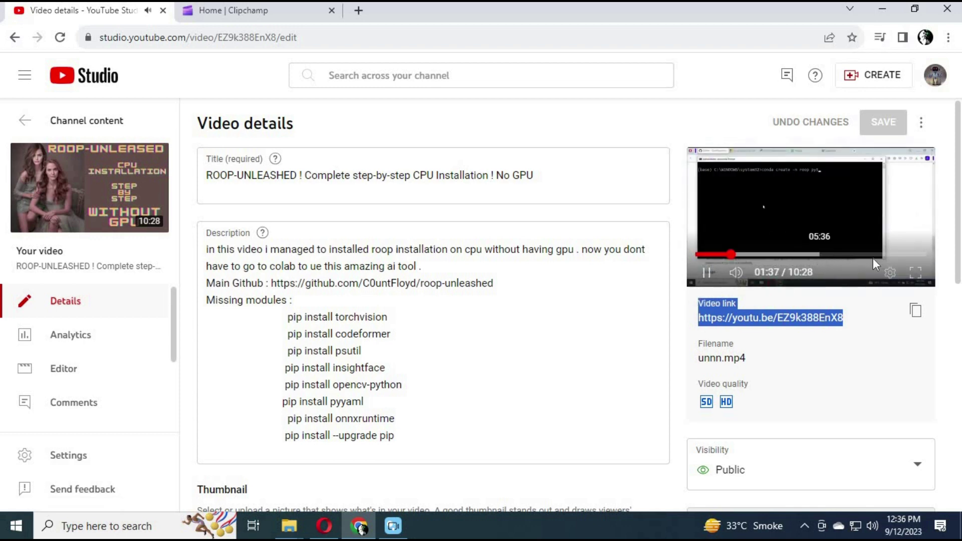
pyautogui.click(925, 266)
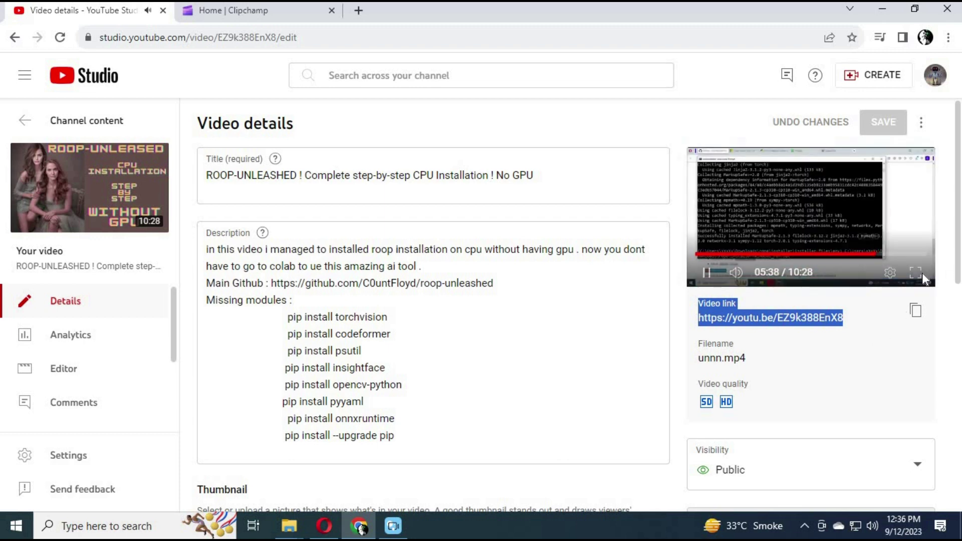
pyautogui.click(867, 283)
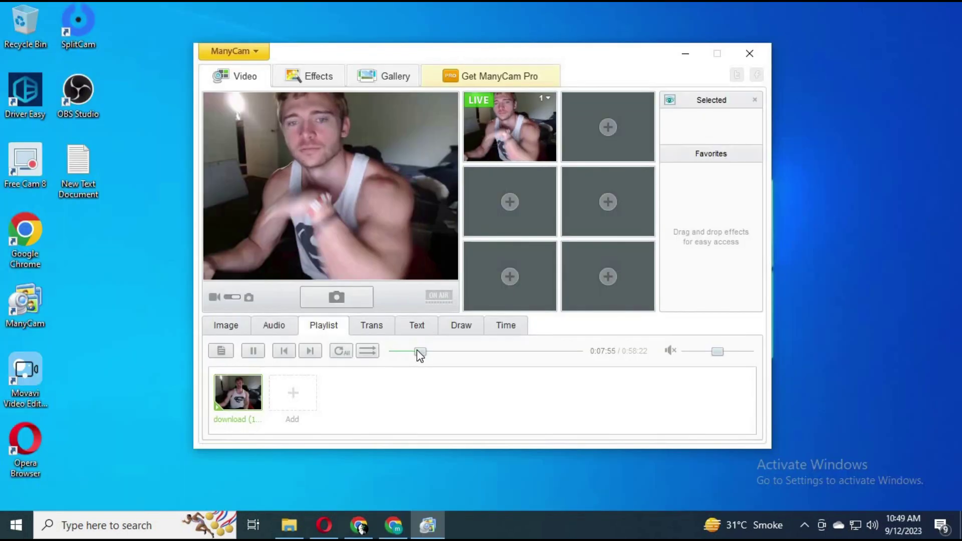
pyautogui.click(686, 53)
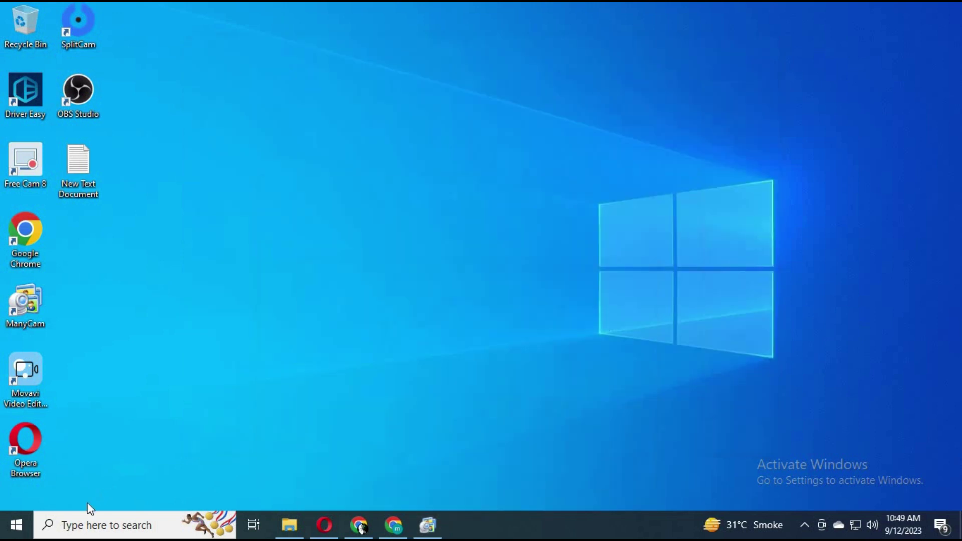
pyautogui.click(90, 524)
# - Open Anaconda Prompt and activate the roop environment with 'conda activate roop'
pyautogui.write('a')
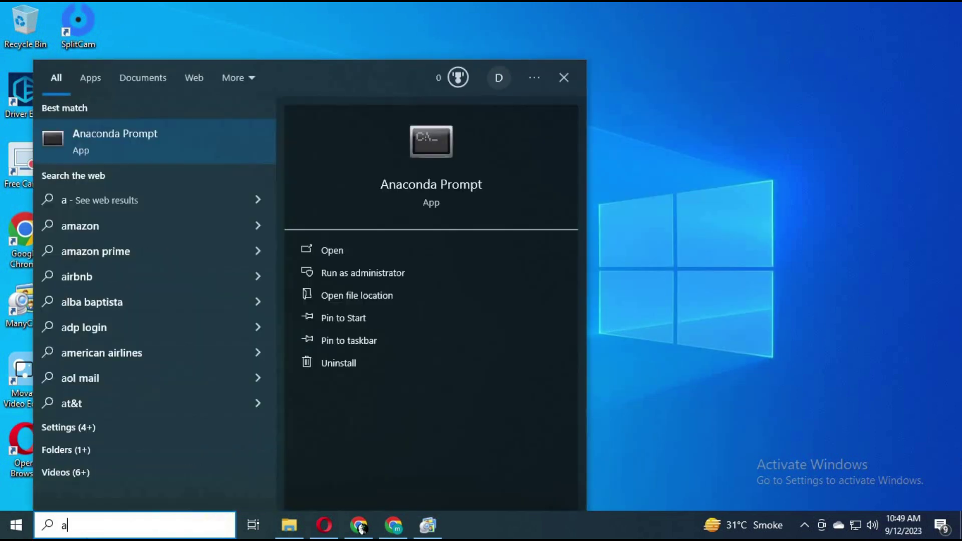
pyautogui.write('na')
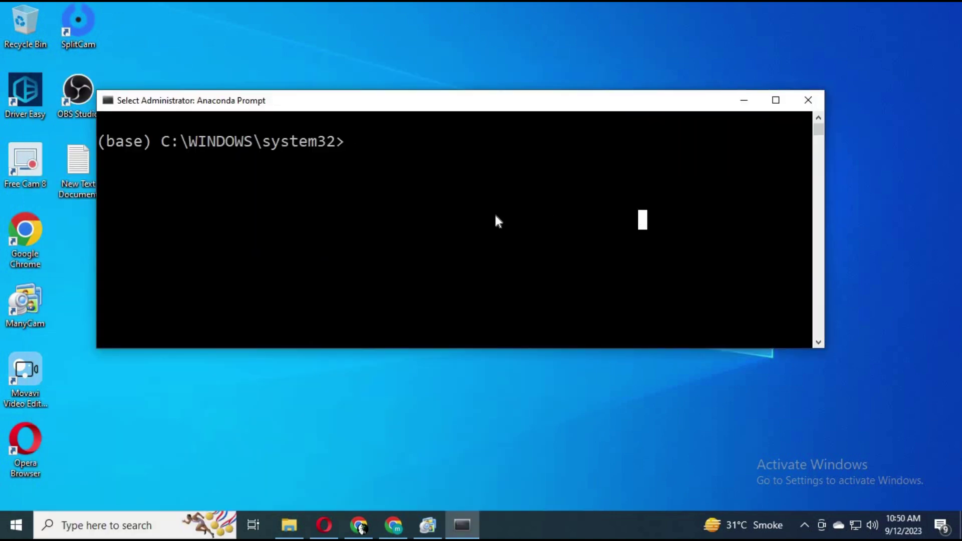
pyautogui.write('c')
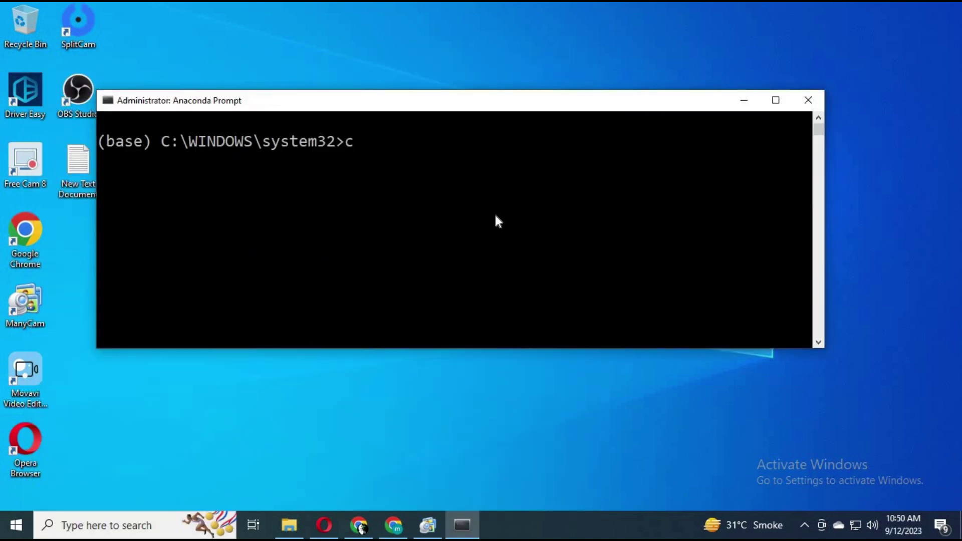
pyautogui.write('onda activar')
pyautogui.press('BackSpace')
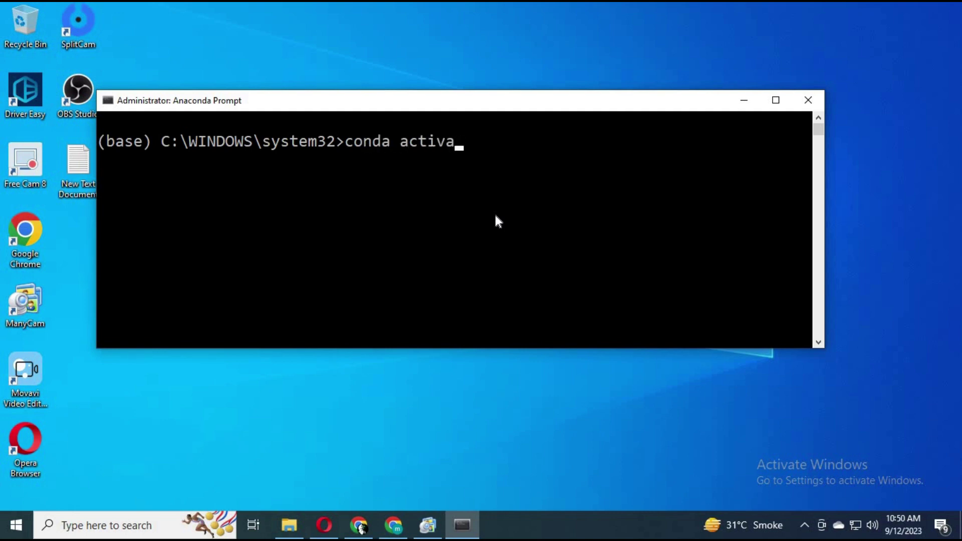
pyautogui.write('te ro')
pyautogui.write('op')
pyautogui.press('Return')
# - Copy the roop-unleashed-main folder path from Explorer and paste it after cd in the prompt
pyautogui.write('cd')
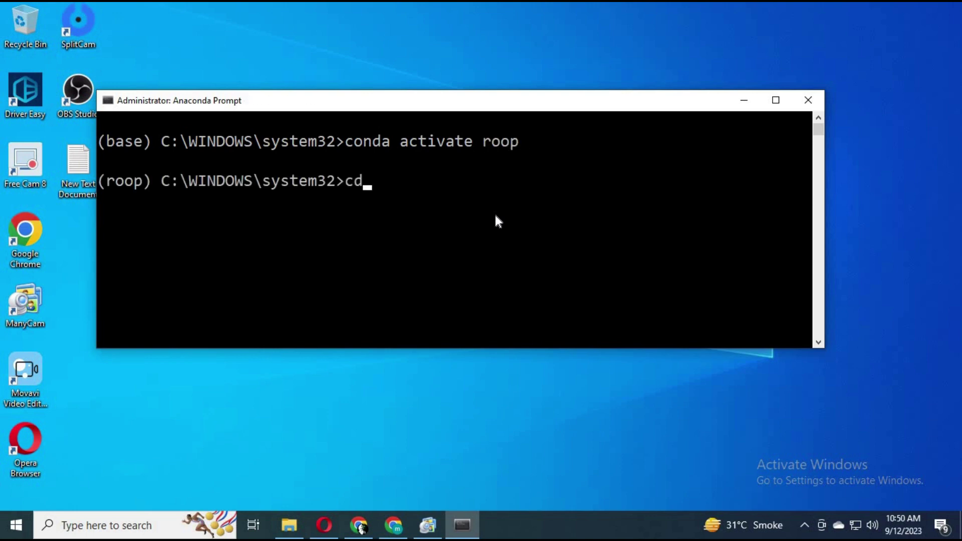
pyautogui.click(289, 525)
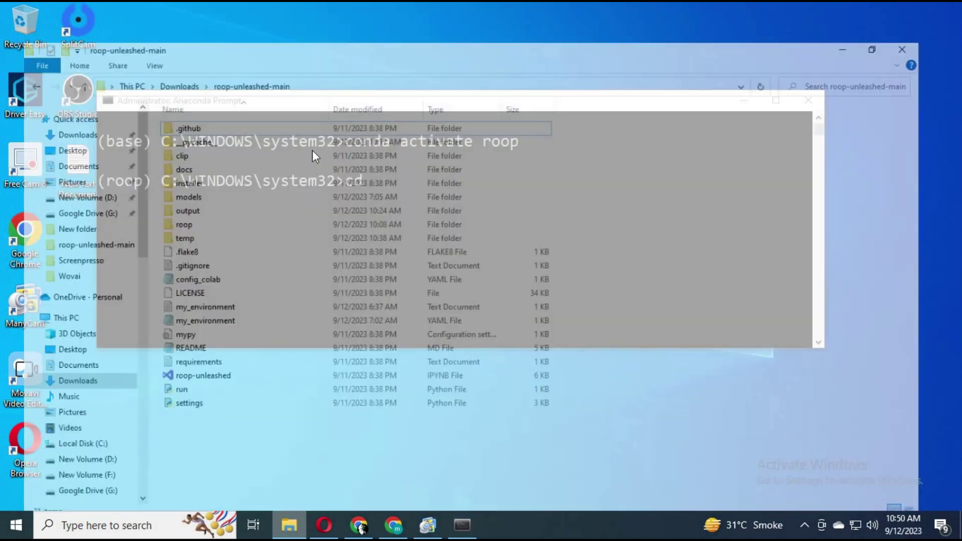
pyautogui.click(311, 44)
pyautogui.rightClick(271, 47)
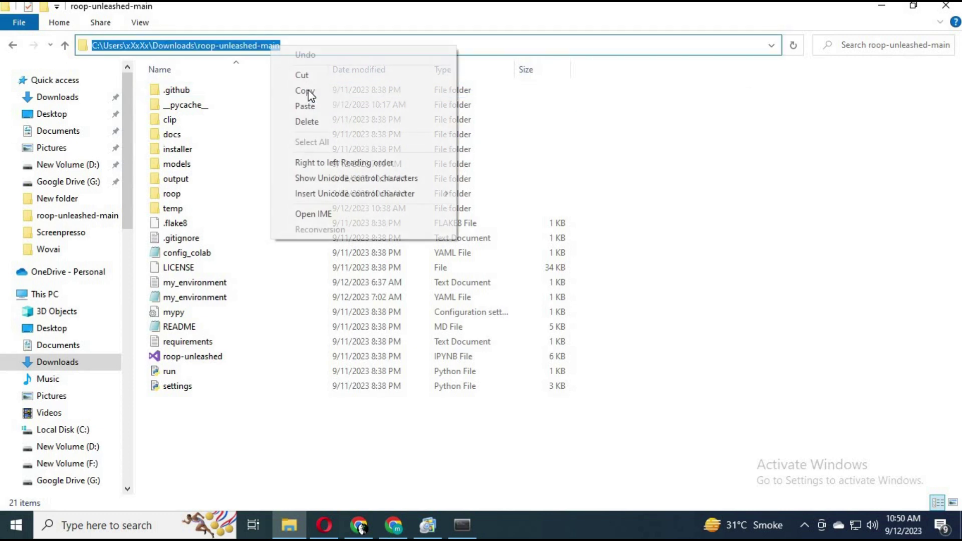
pyautogui.click(310, 92)
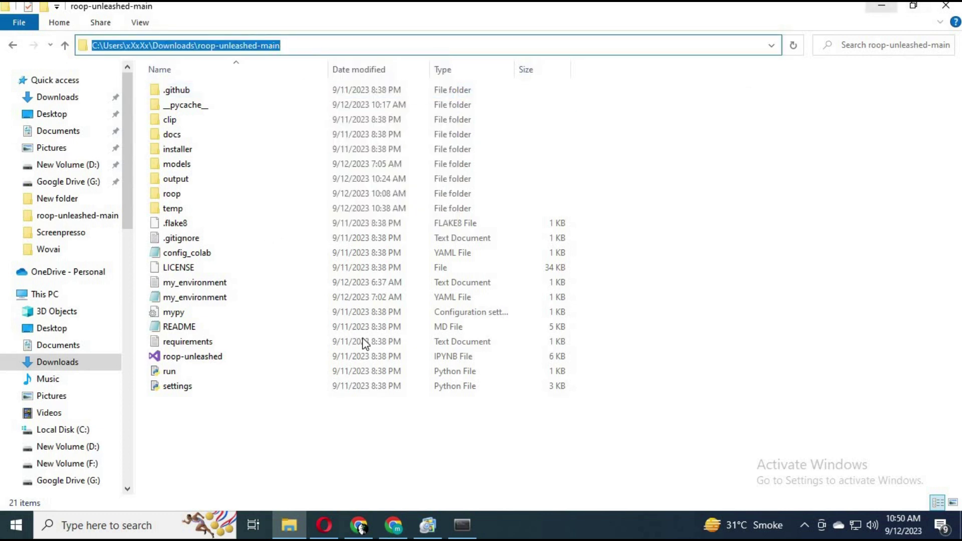
pyautogui.hotkey('alt', 'Tab')
pyautogui.write('cd')
pyautogui.hotkey('ctrl', 'v')
# - Enter the roop-unleashed-main folder and launch roop unleashed with 'python run.py'
pyautogui.press('Return')
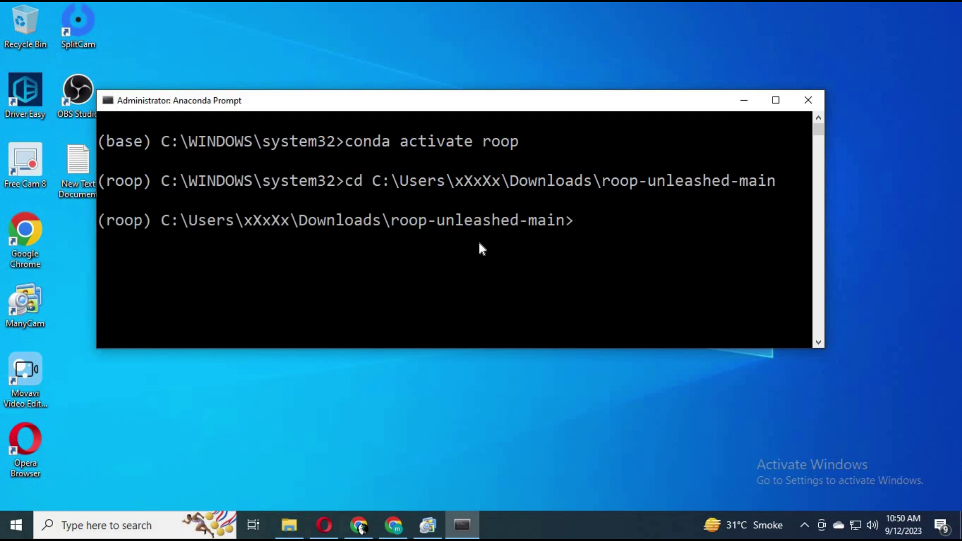
pyautogui.write('pytho')
pyautogui.write('n')
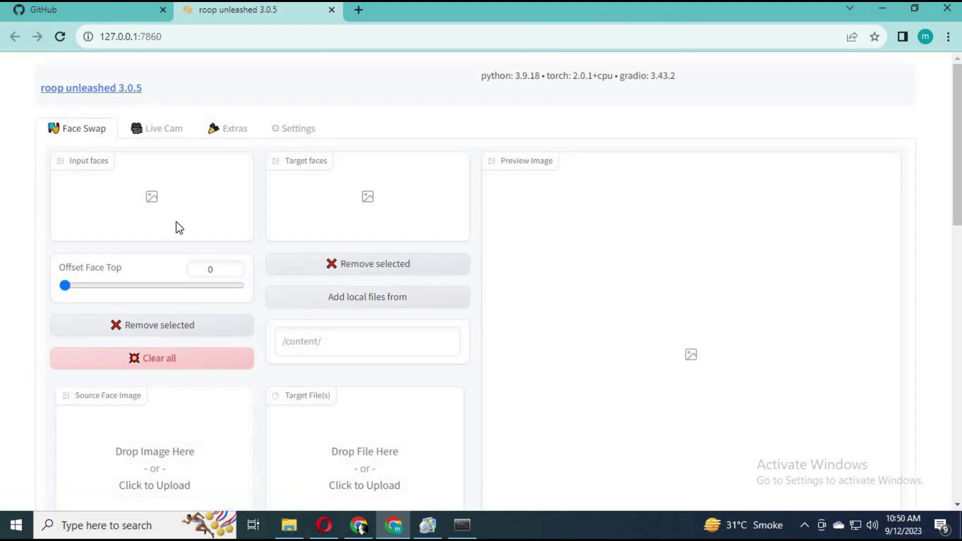
# - Tick Activate on the Live Cam tab and return to Live Cam after the server restarts
pyautogui.click(163, 131)
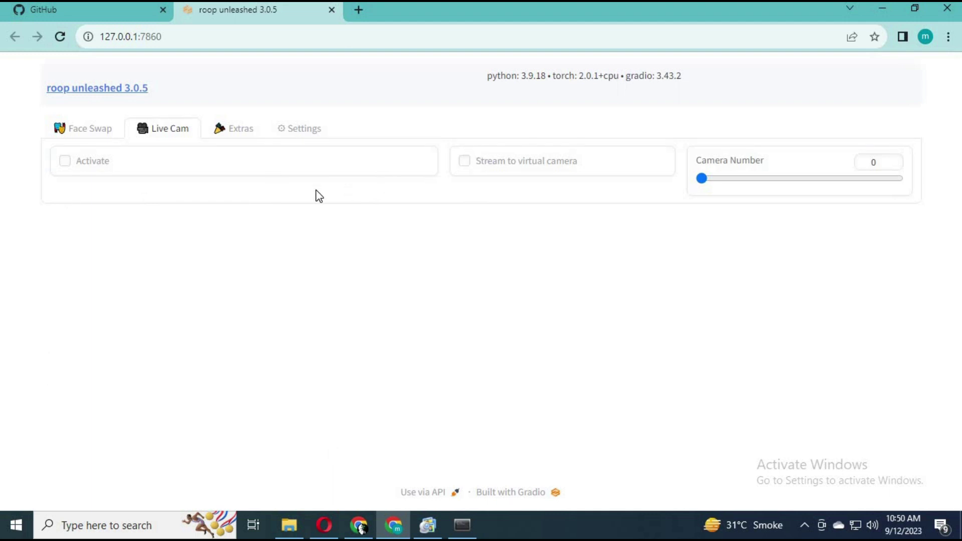
pyautogui.click(66, 161)
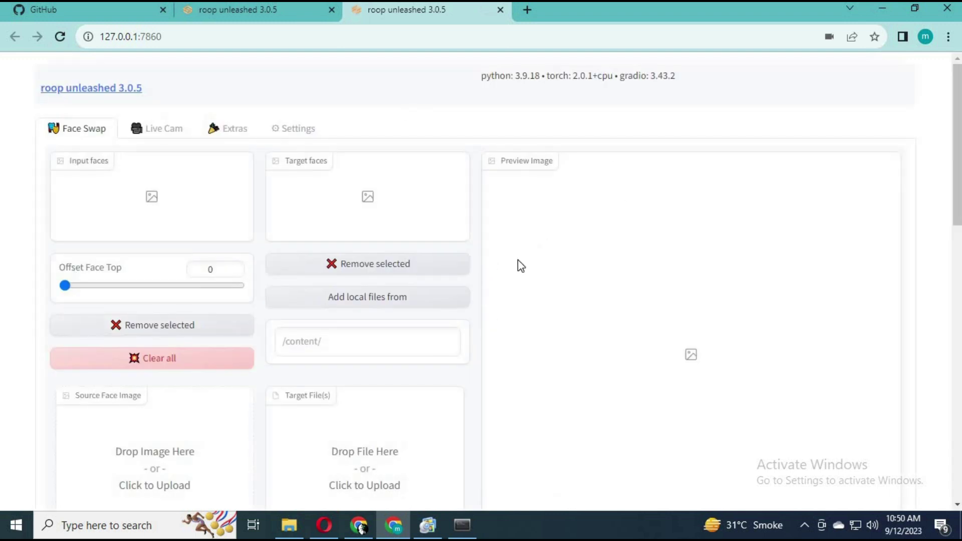
pyautogui.click(146, 131)
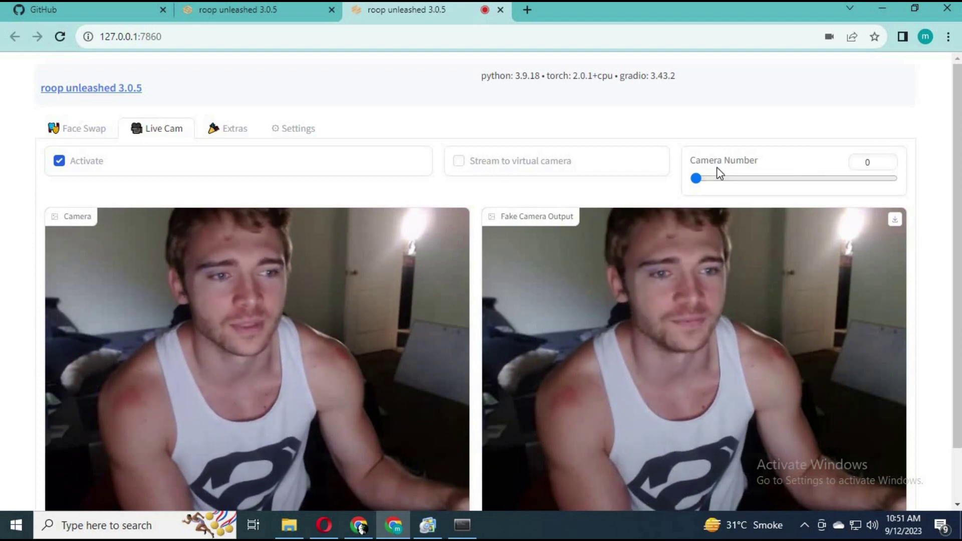
pyautogui.click(948, 36)
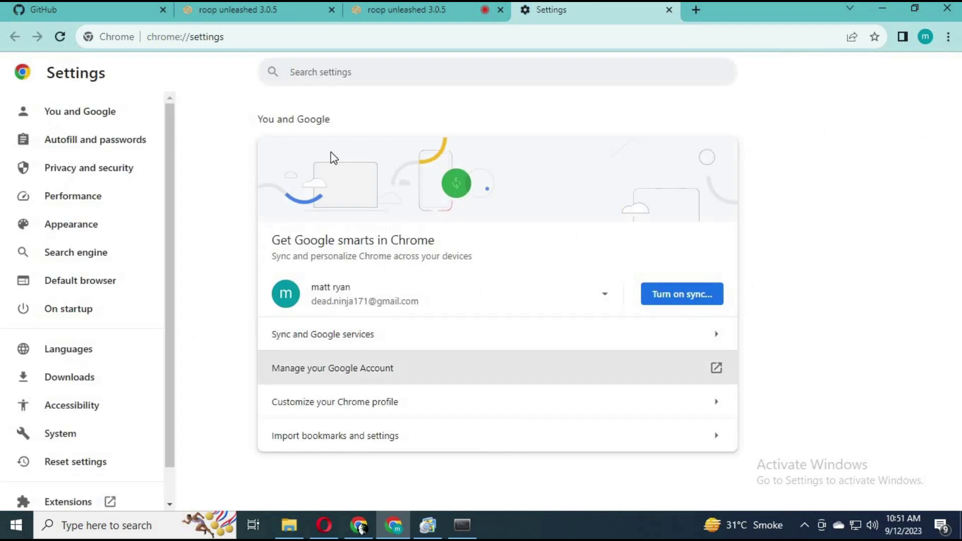
# - Find Chrome's Camera site permission and list the cameras, including OBS Virtual Camera
pyautogui.write('ca')
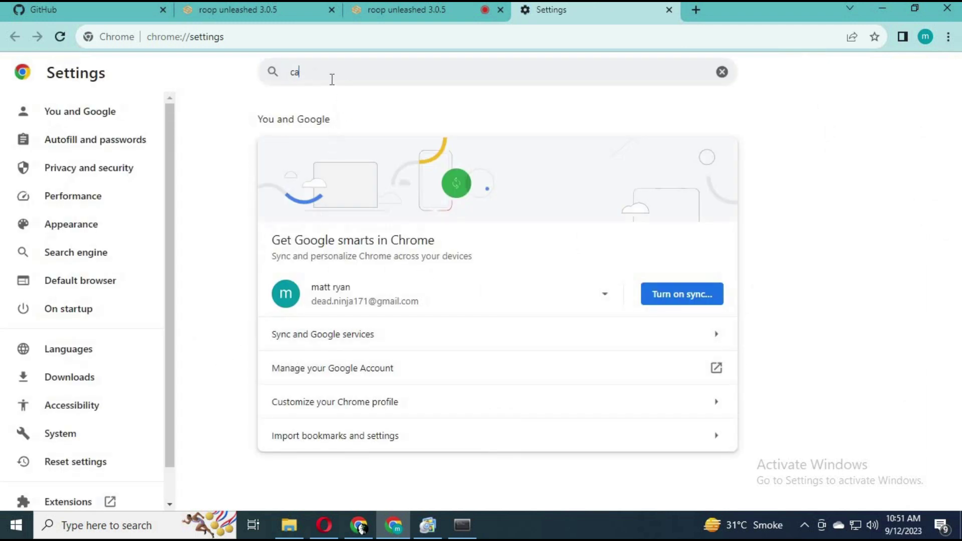
pyautogui.write('mera')
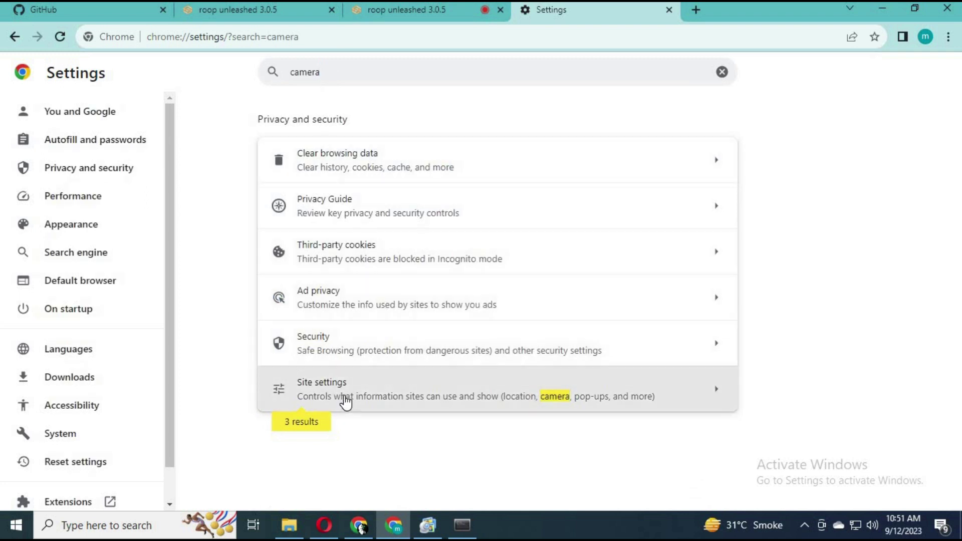
pyautogui.click(328, 400)
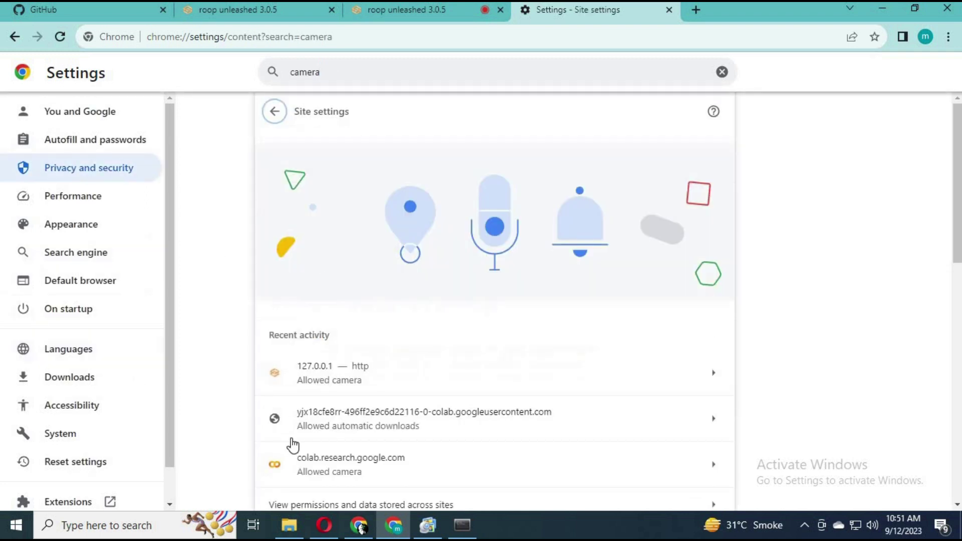
pyautogui.scroll(-5, 424, 391)
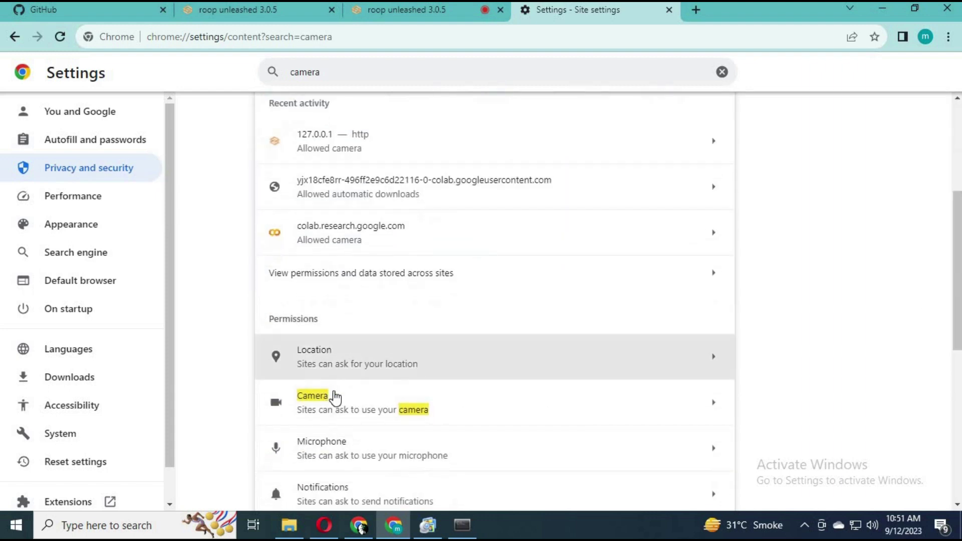
pyautogui.click(342, 414)
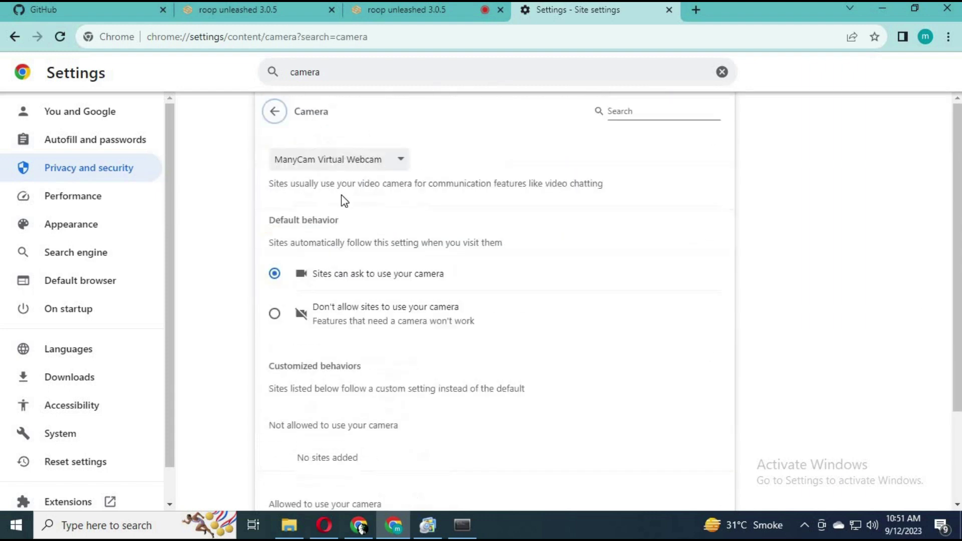
pyautogui.click(380, 160)
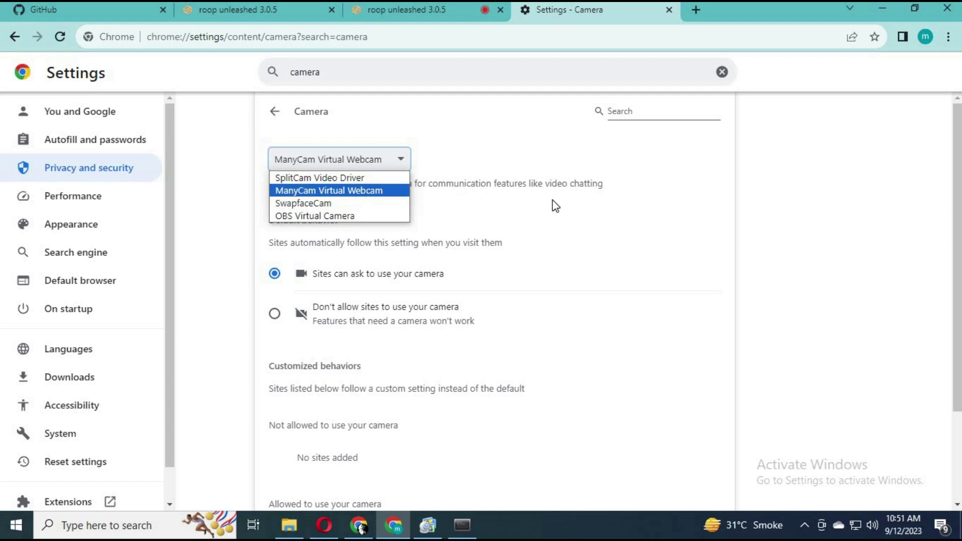
# - Close Chrome's camera settings and load the WWE wrestler photo as the Face Swap source image
pyautogui.click(414, 109)
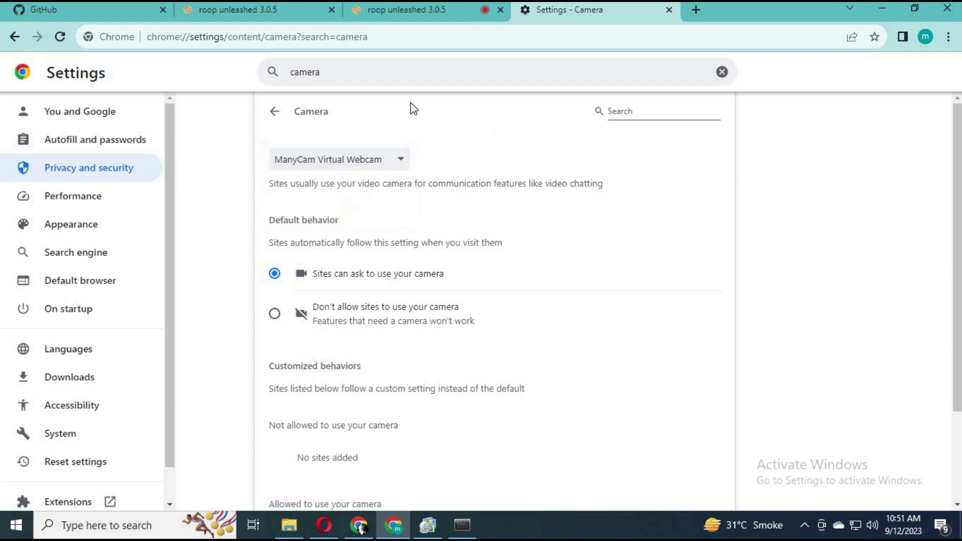
pyautogui.click(669, 9)
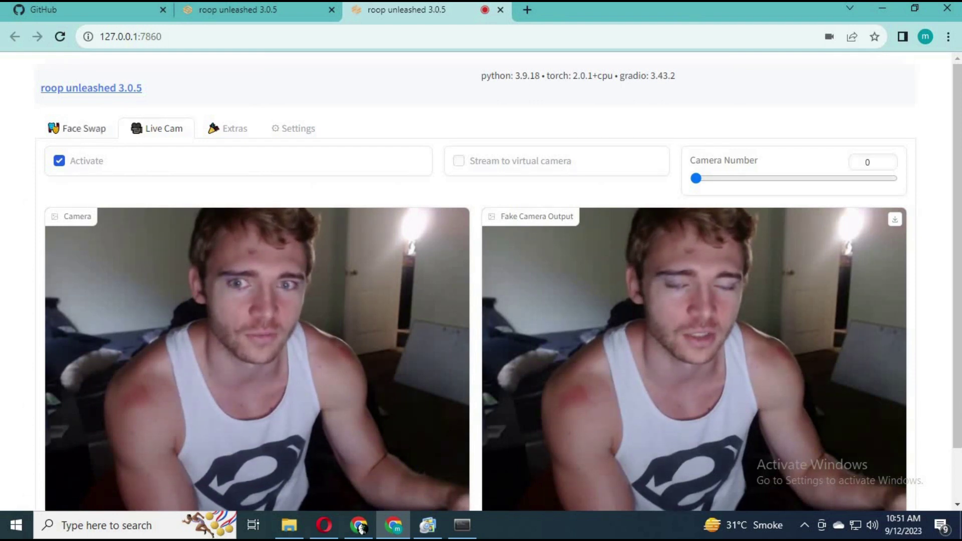
pyautogui.click(80, 128)
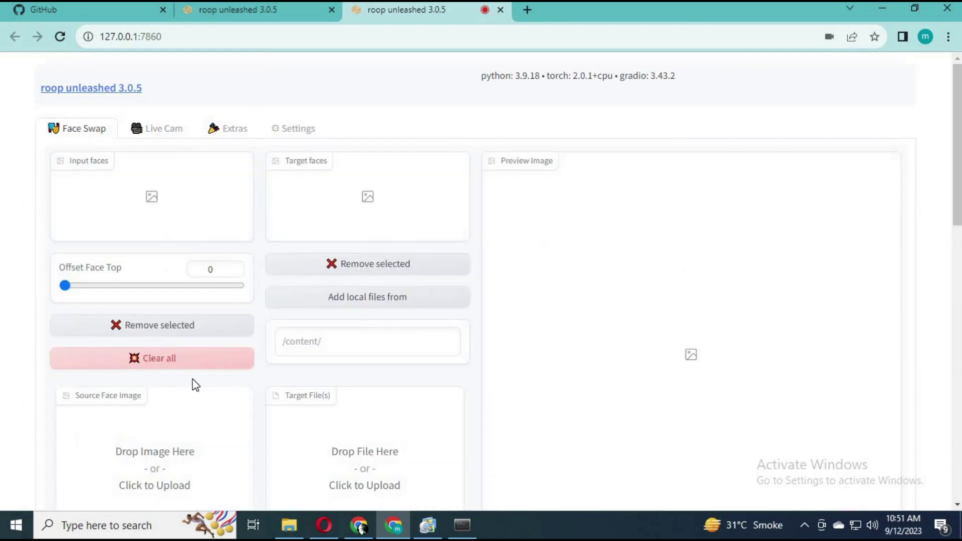
pyautogui.click(123, 383)
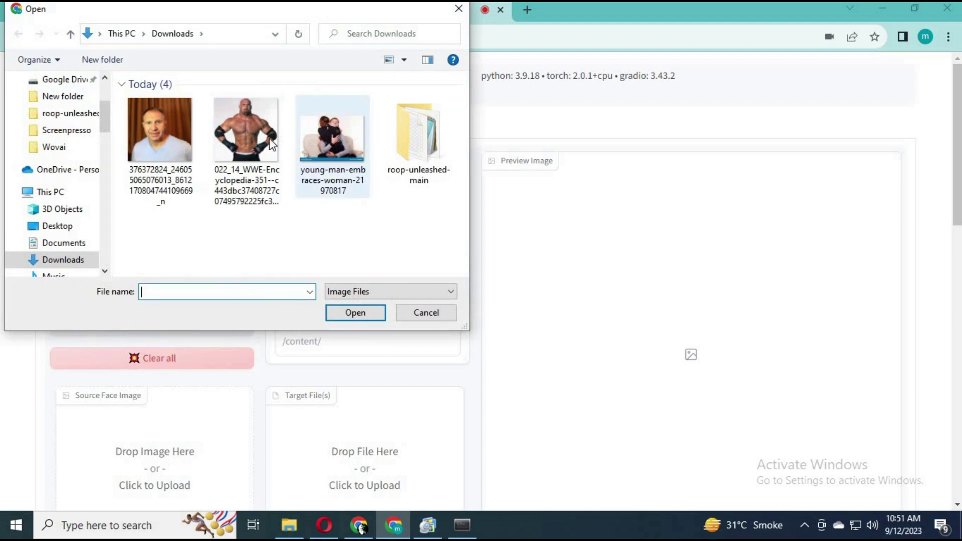
pyautogui.click(250, 134)
pyautogui.press('Return')
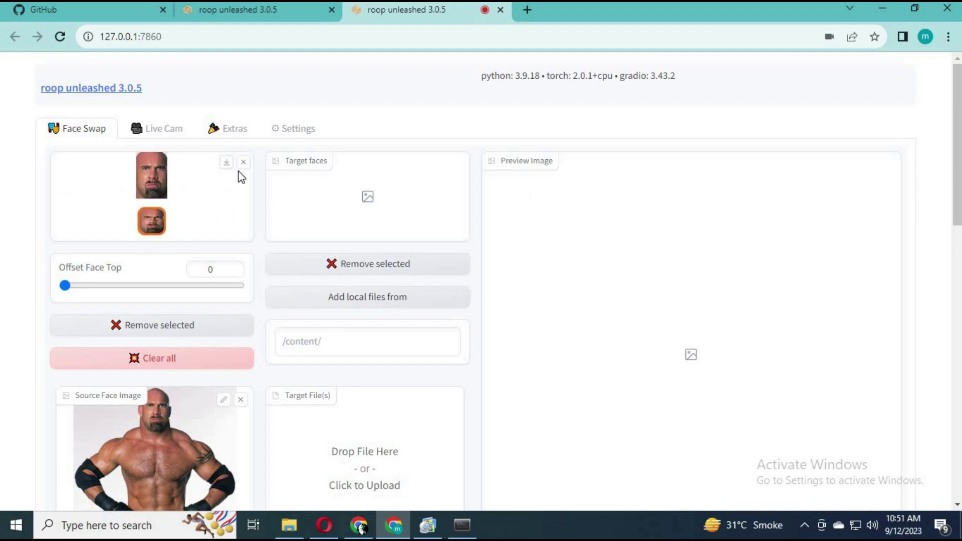
# - Check the Live Cam fake output shows the wrestler's face, glancing at the Anaconda log
pyautogui.click(159, 131)
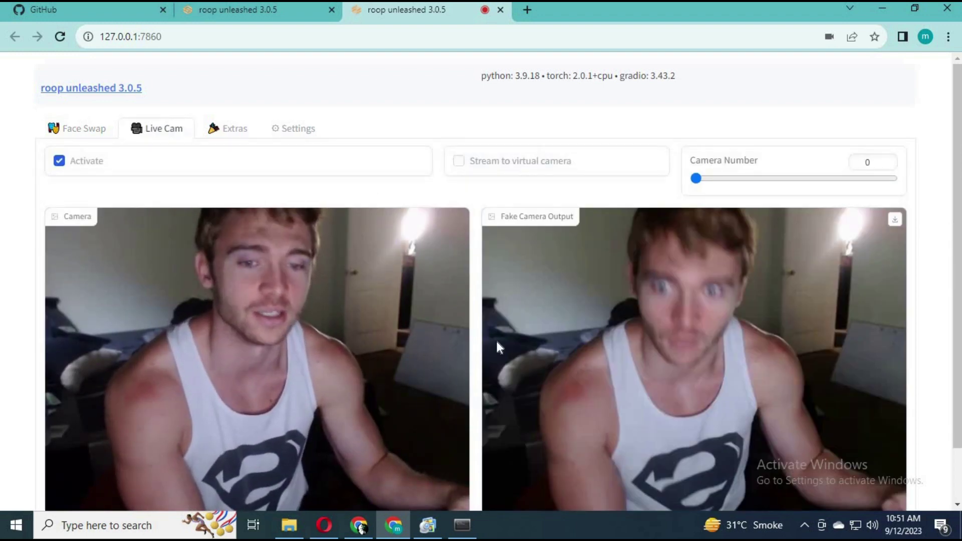
pyautogui.scroll(-2, 959, 190)
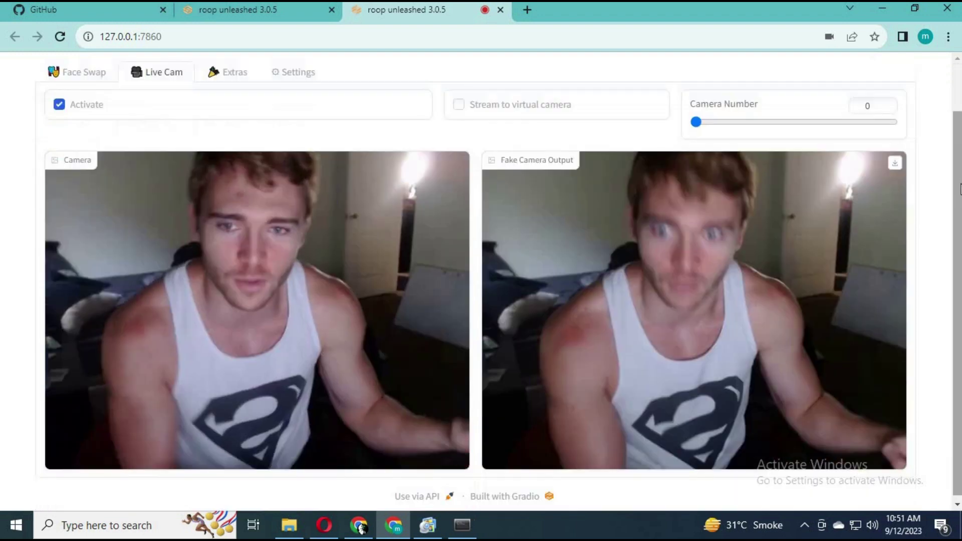
pyautogui.scroll(-1, 960, 189)
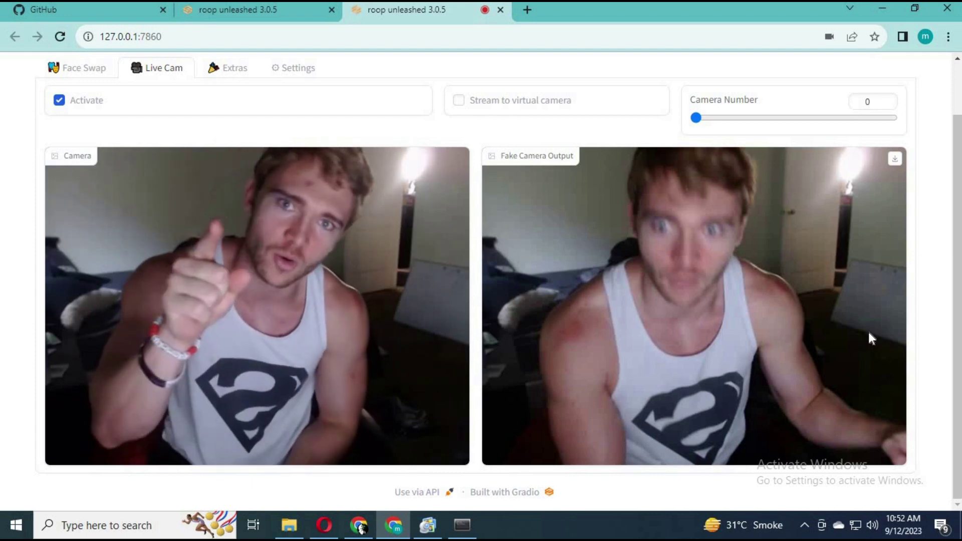
pyautogui.click(461, 525)
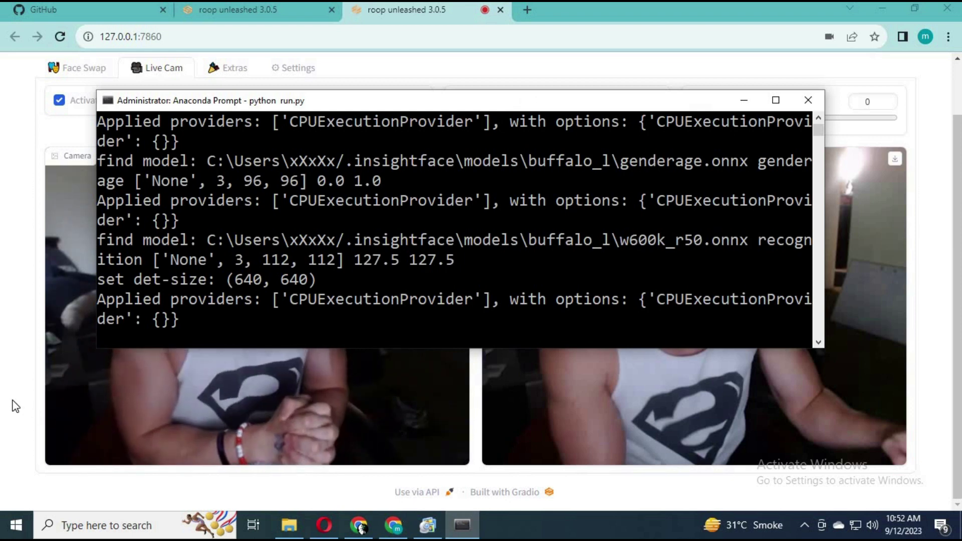
pyautogui.click(40, 311)
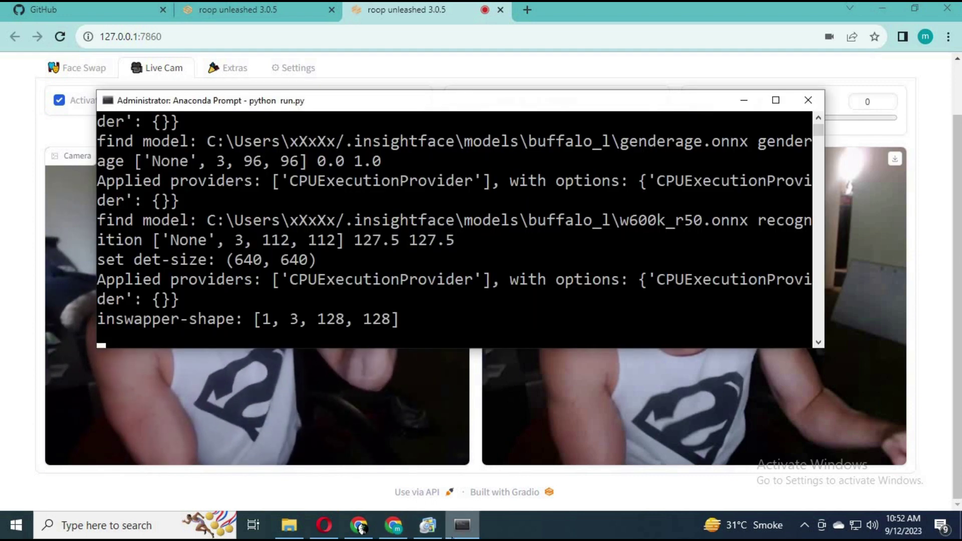
pyautogui.click(462, 524)
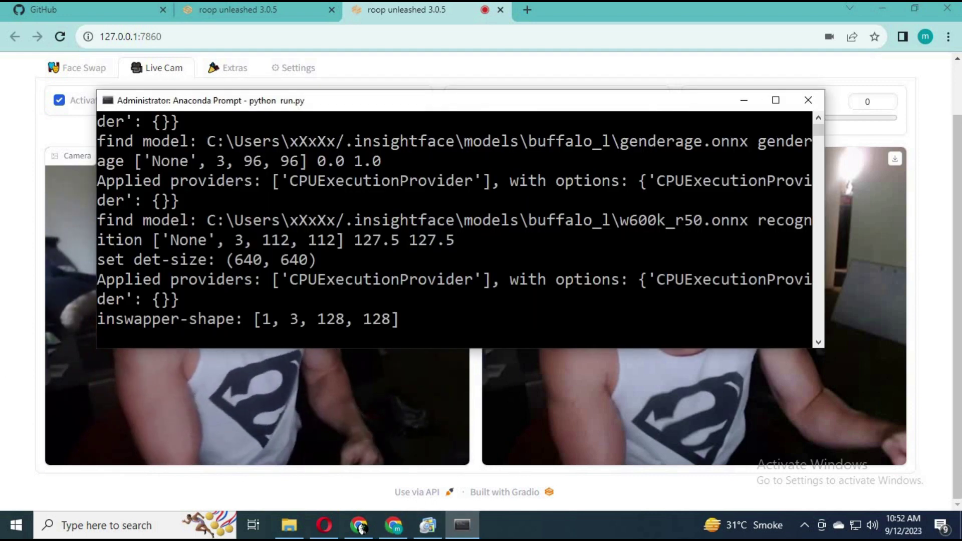
pyautogui.click(4, 340)
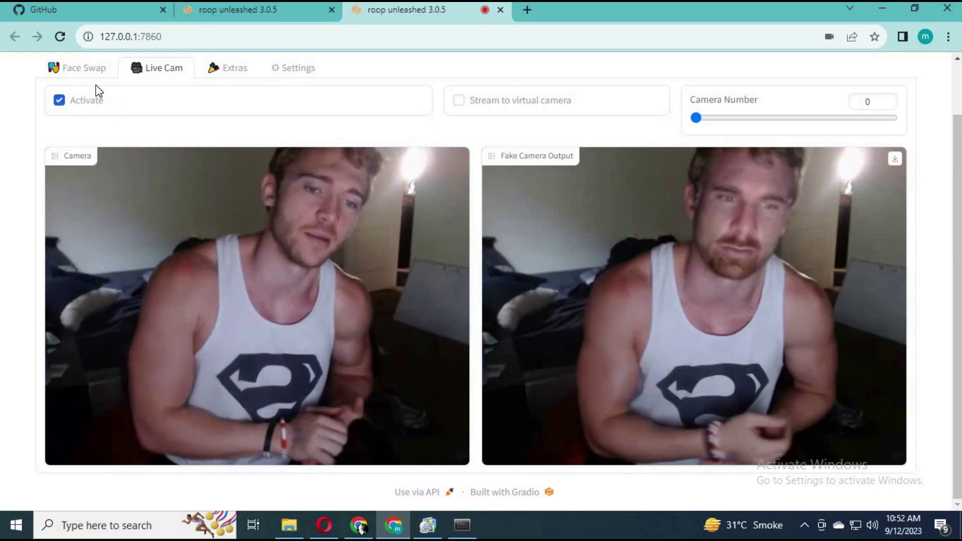
pyautogui.click(53, 70)
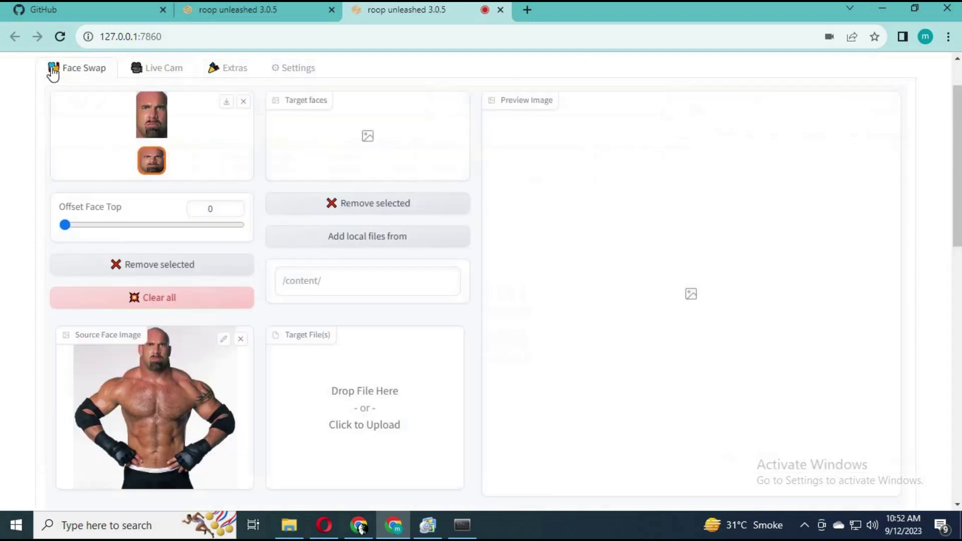
# - Clear the input faces and load the blue-shirt man's photo as the new source face
pyautogui.click(142, 299)
pyautogui.click(241, 339)
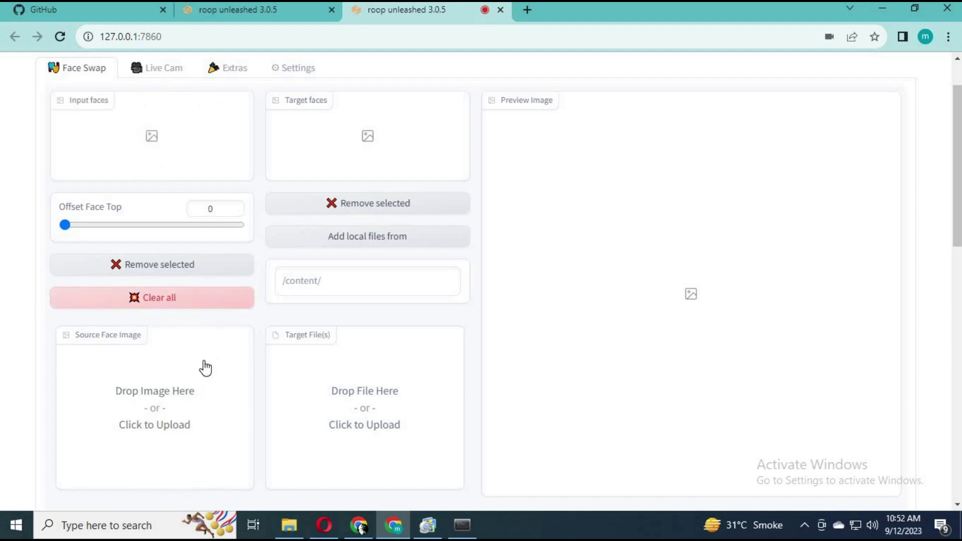
pyautogui.click(125, 362)
pyautogui.doubleClick(149, 153)
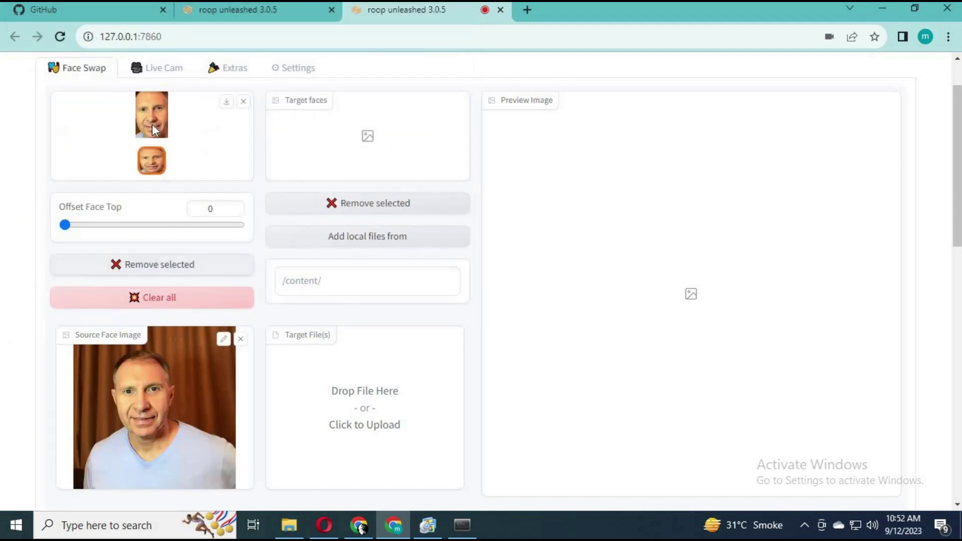
pyautogui.click(164, 70)
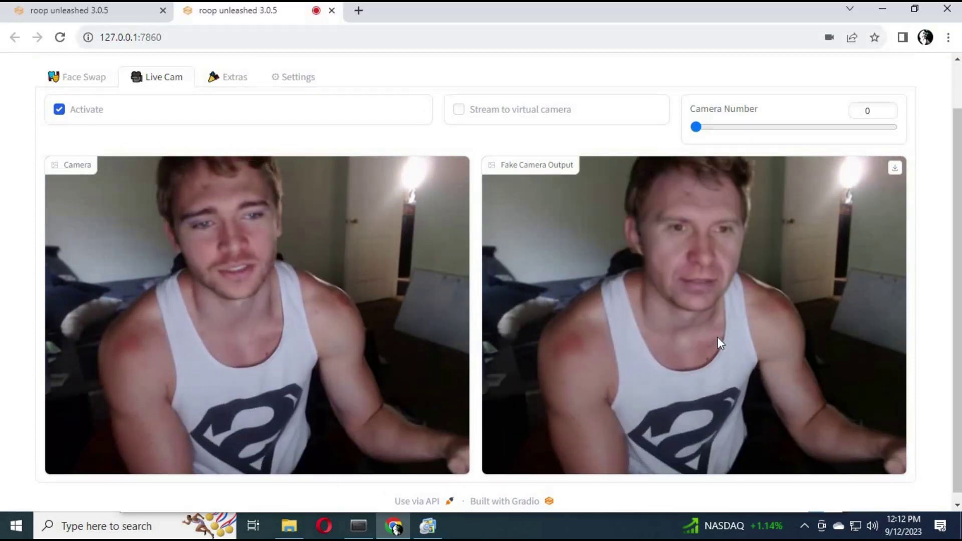
# - Turn on Stream to virtual camera and verify the log line naming OBS Virtual Camera
pyautogui.click(458, 109)
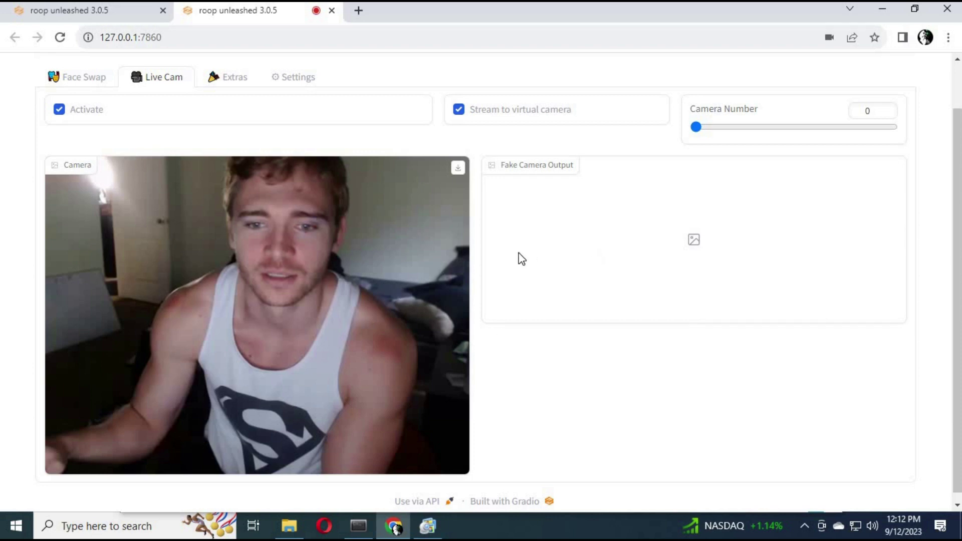
pyautogui.click(358, 526)
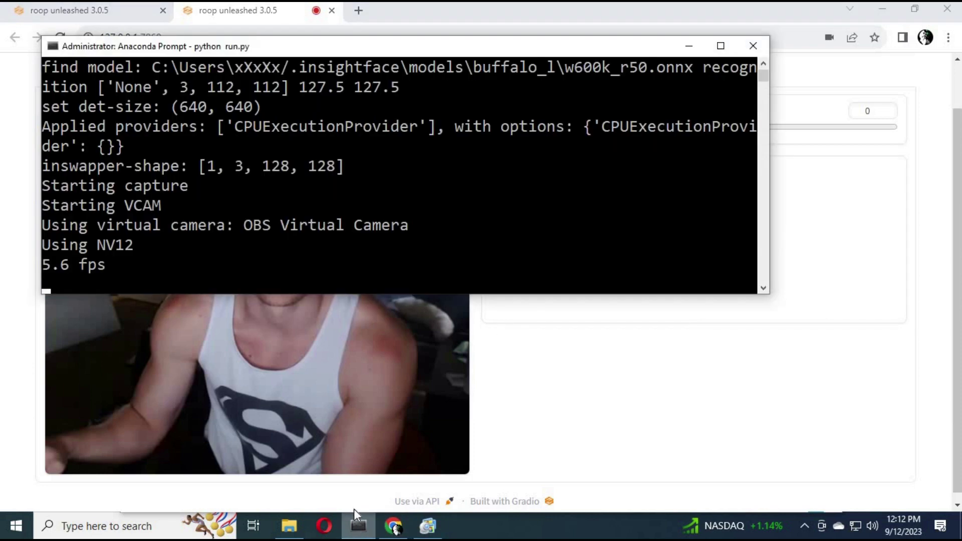
pyautogui.moveTo(79, 186); pyautogui.dragTo(434, 185)
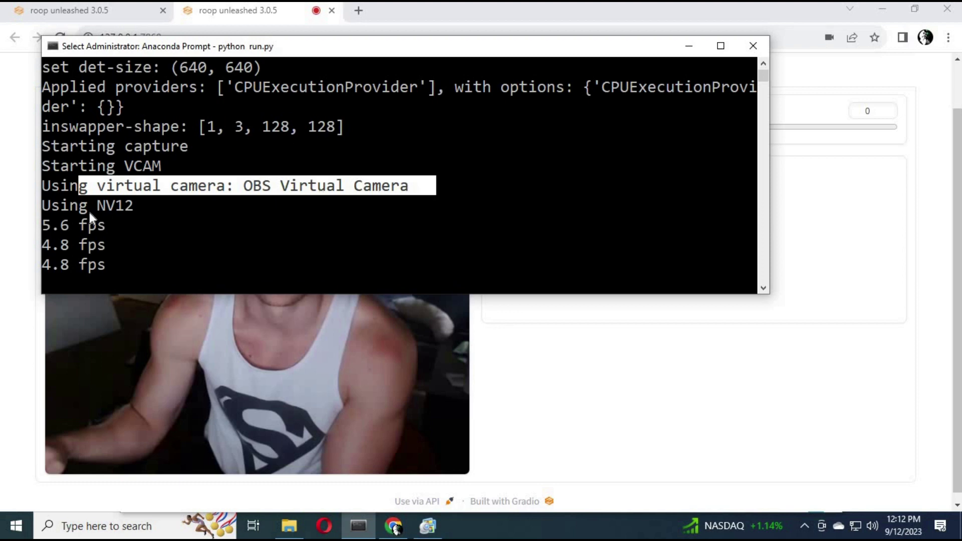
pyautogui.click(690, 48)
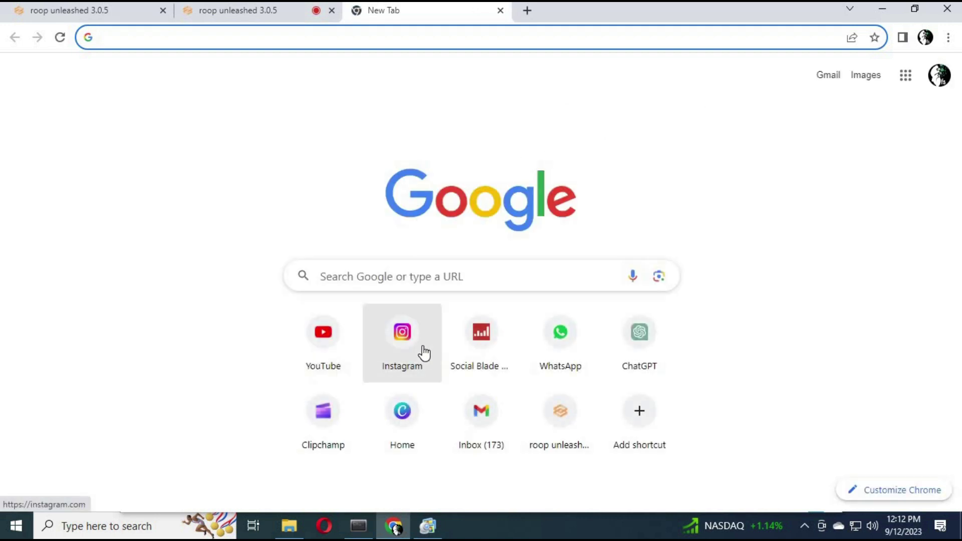
# - Open an Instagram video call to Zach and check its camera setting is OBS Virtual Camera
pyautogui.click(422, 351)
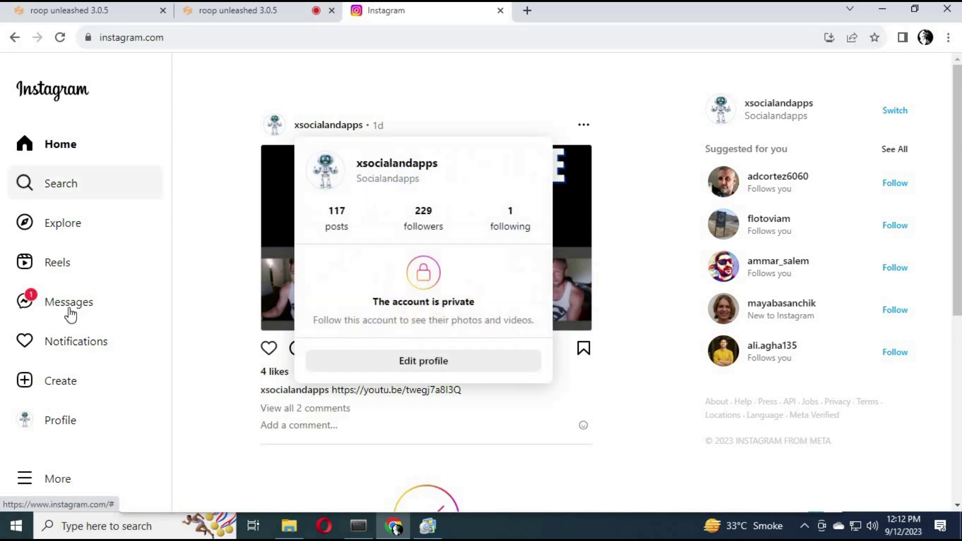
pyautogui.click(69, 311)
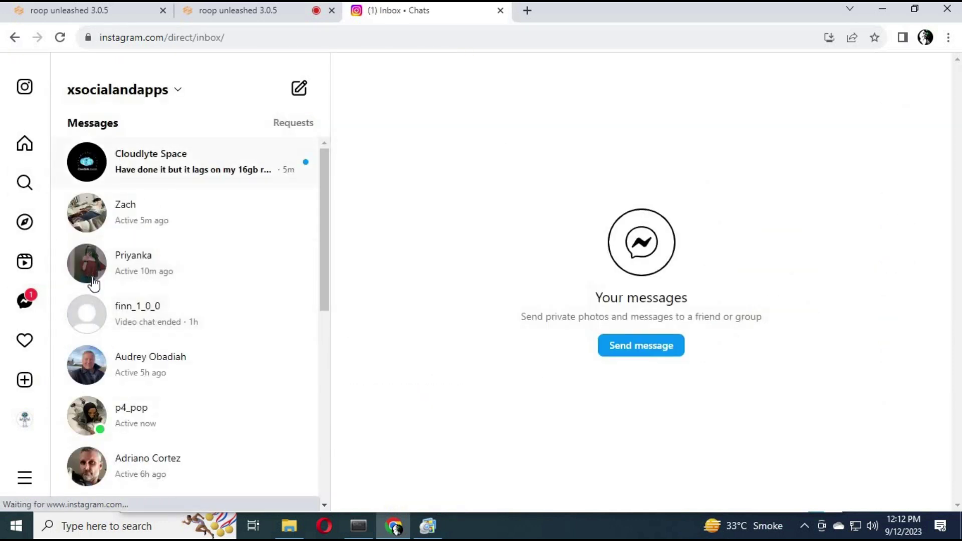
pyautogui.click(148, 232)
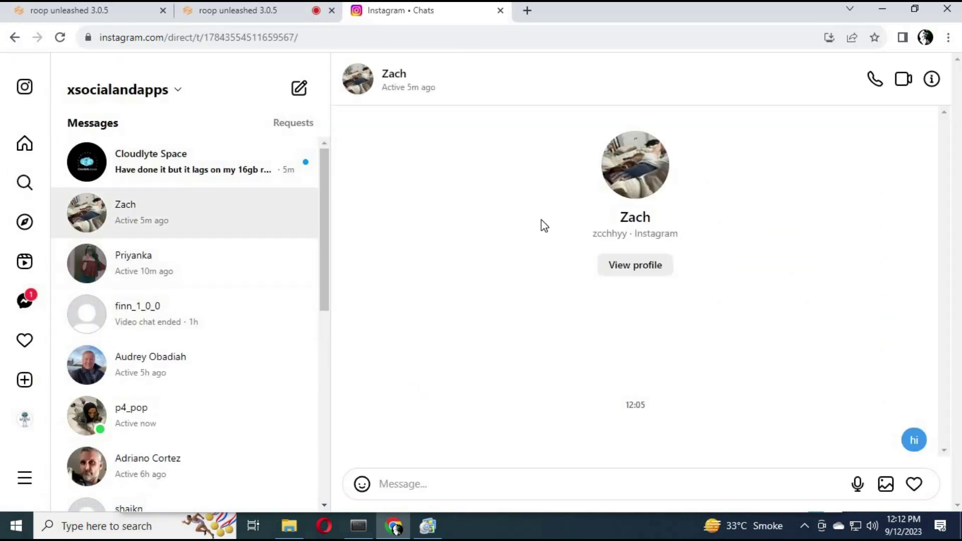
pyautogui.click(904, 80)
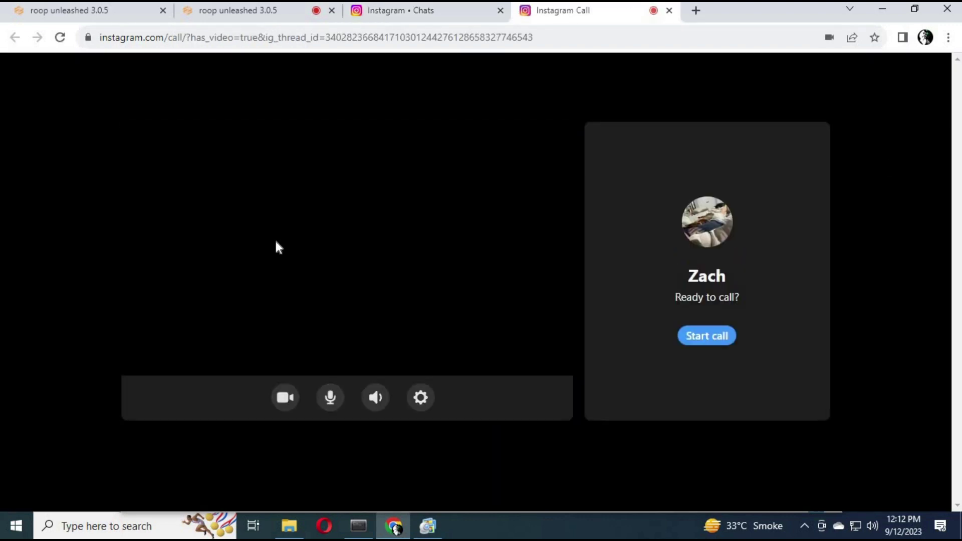
pyautogui.click(421, 398)
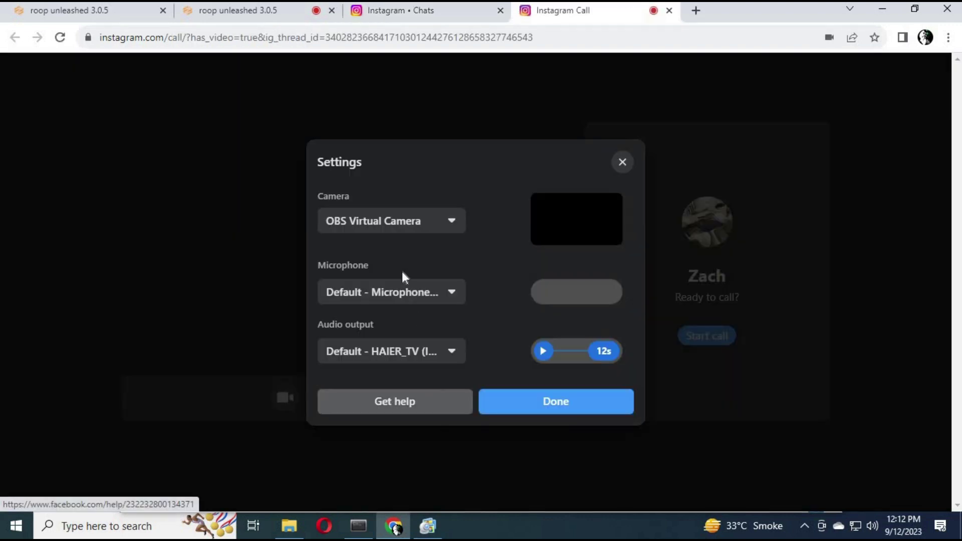
pyautogui.click(401, 220)
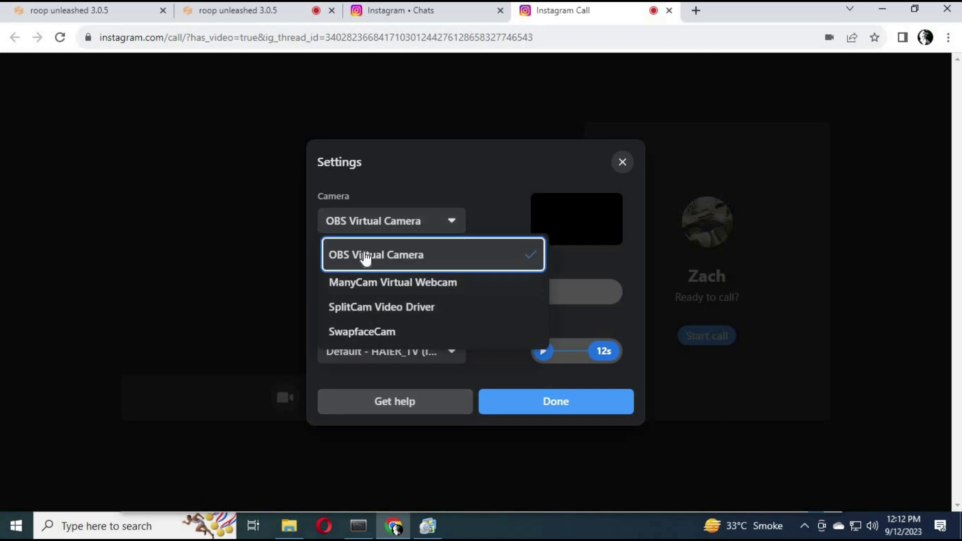